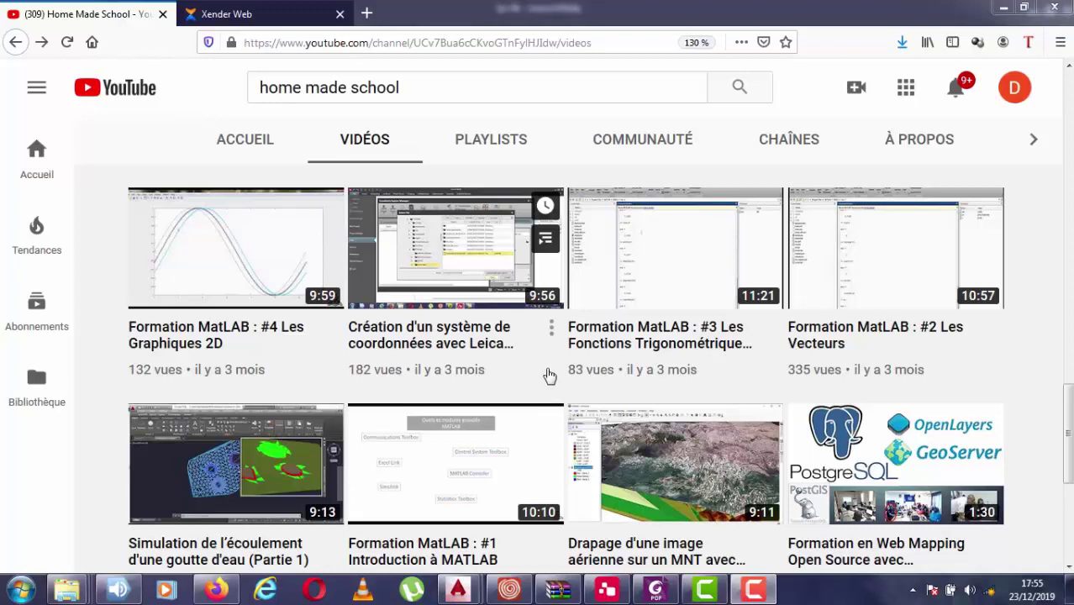
Switch to Leica Infinity and set up an export of the RGNR B01 interval in GNSS raw data - RINEX format.
click(606, 588)
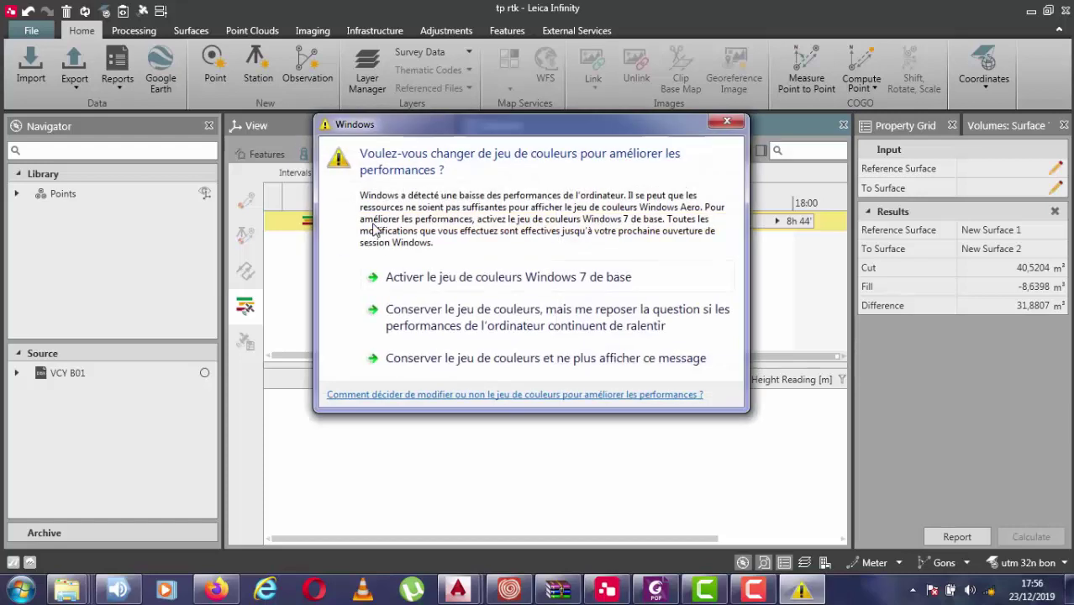
click(727, 122)
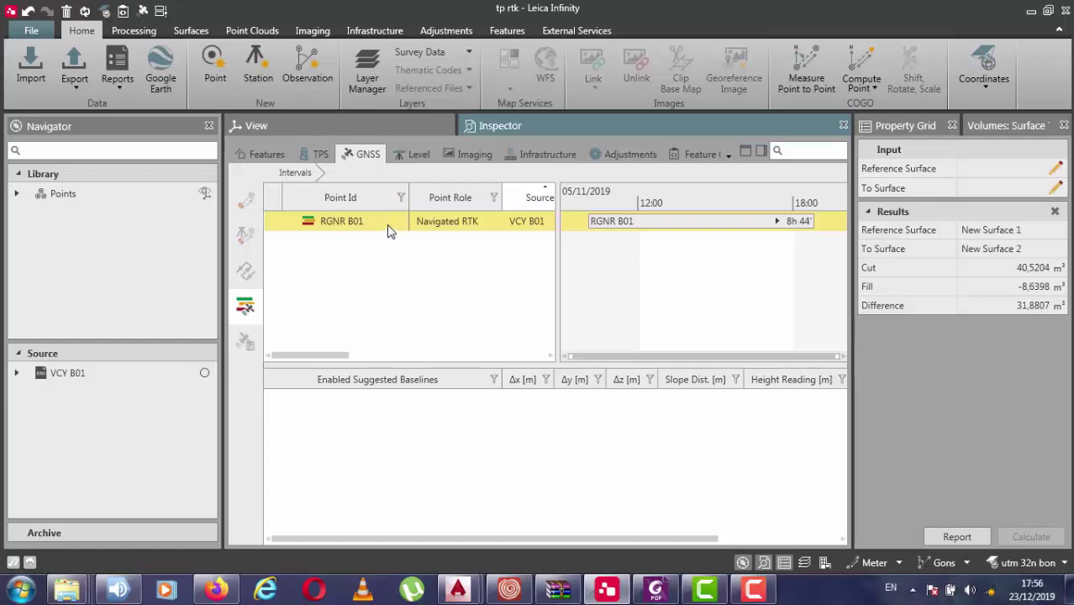
click(74, 87)
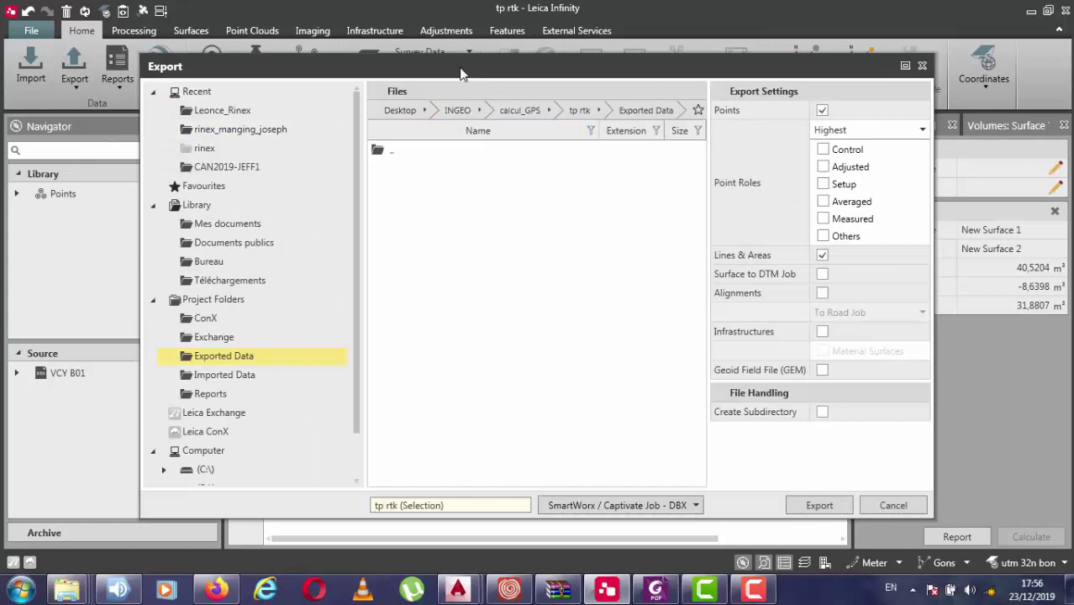
click(641, 506)
scroll(696, 310, down, 1)
scroll(692, 254, up, 1)
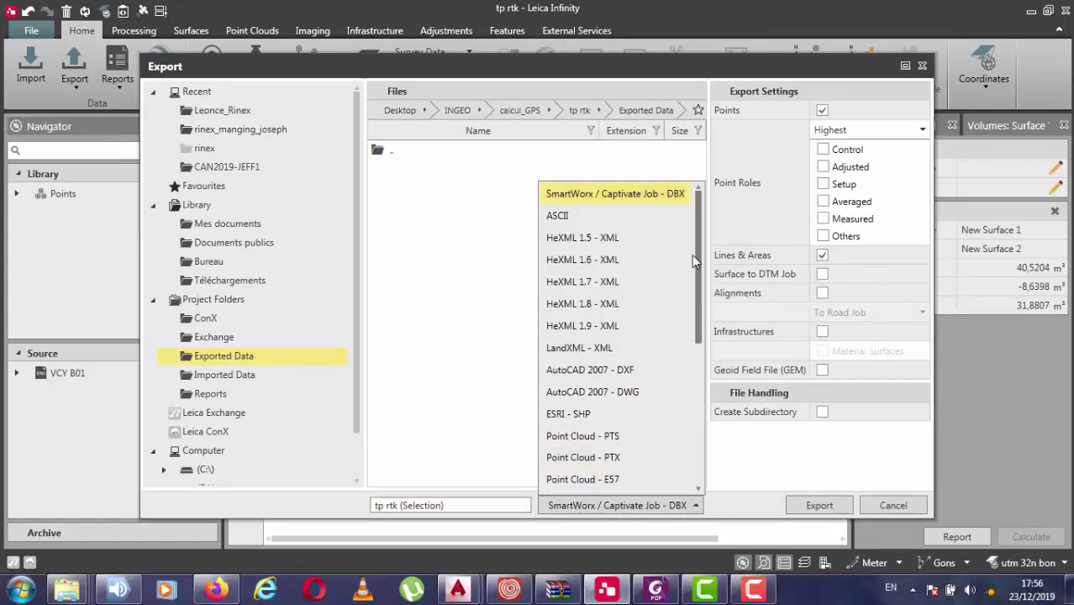
drag(691, 269, 697, 412)
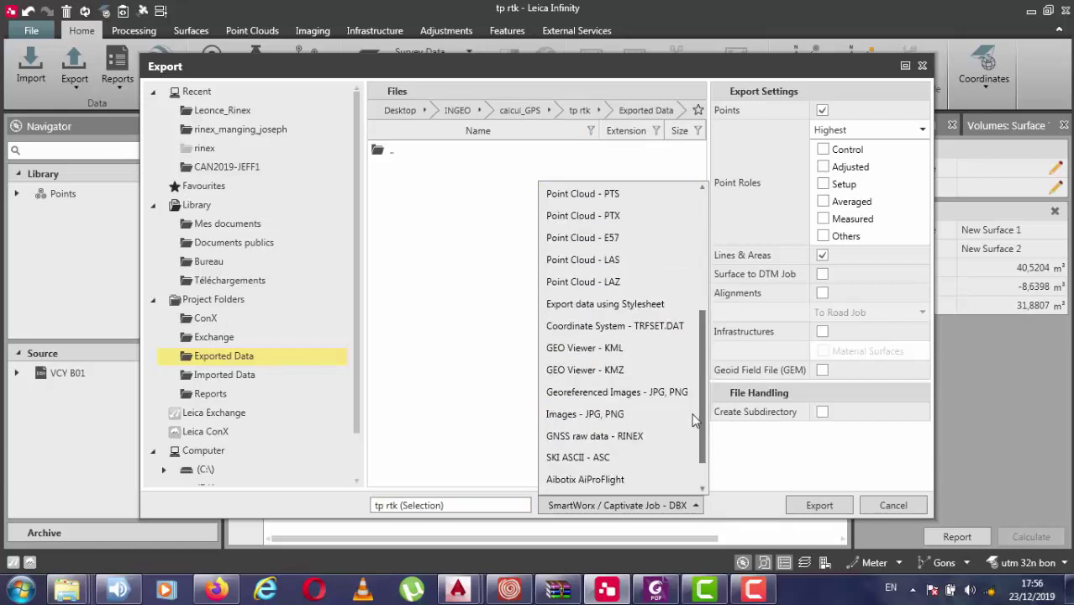
click(631, 437)
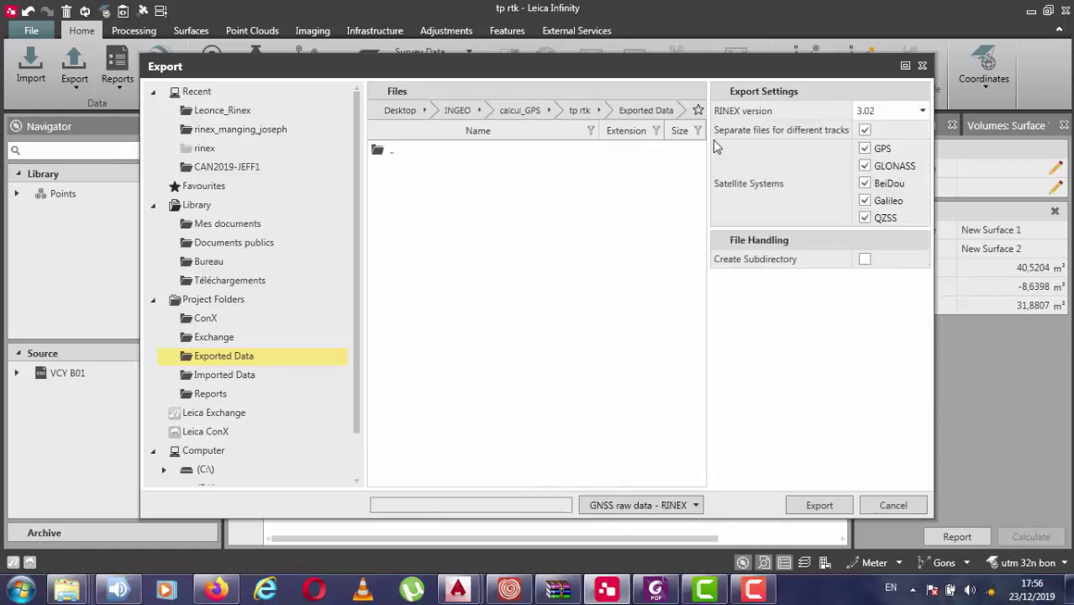
Choose RINEX version 3.02 for the export and leave subdirectory creation disabled.
click(863, 112)
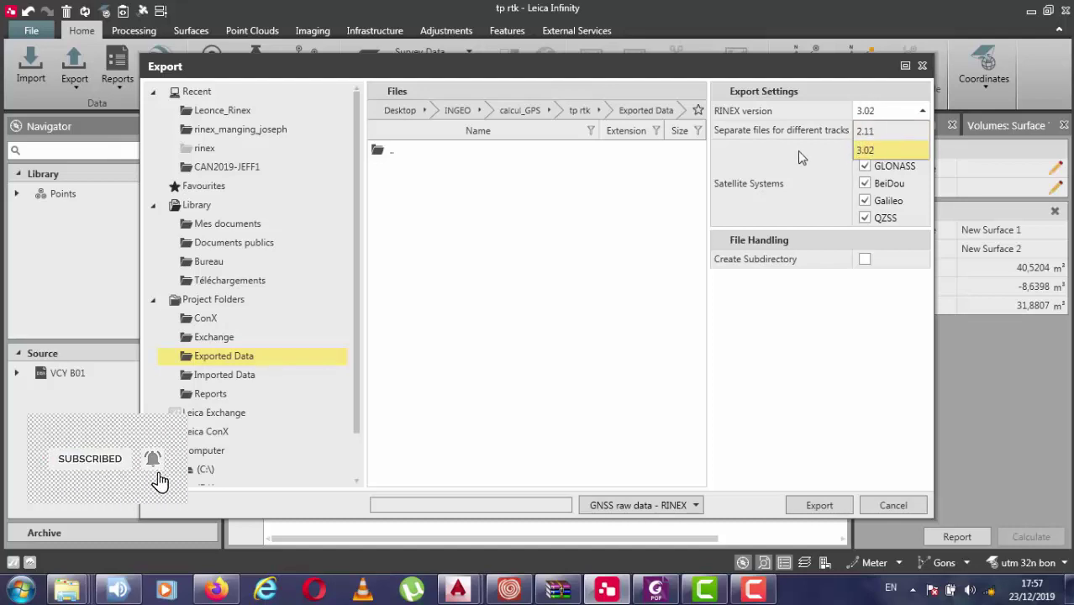
click(880, 157)
click(886, 111)
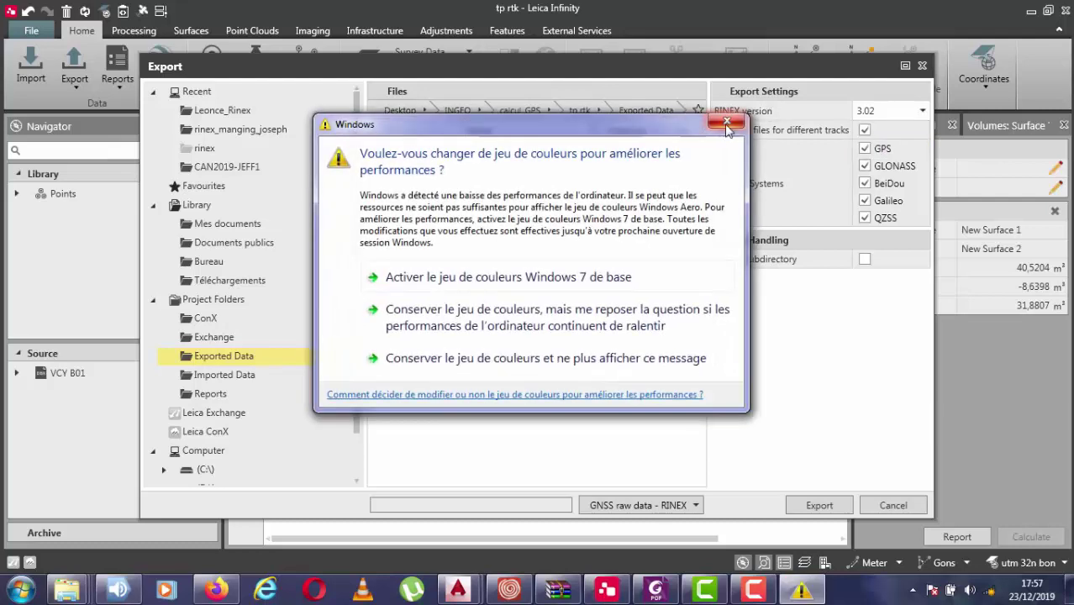
click(728, 122)
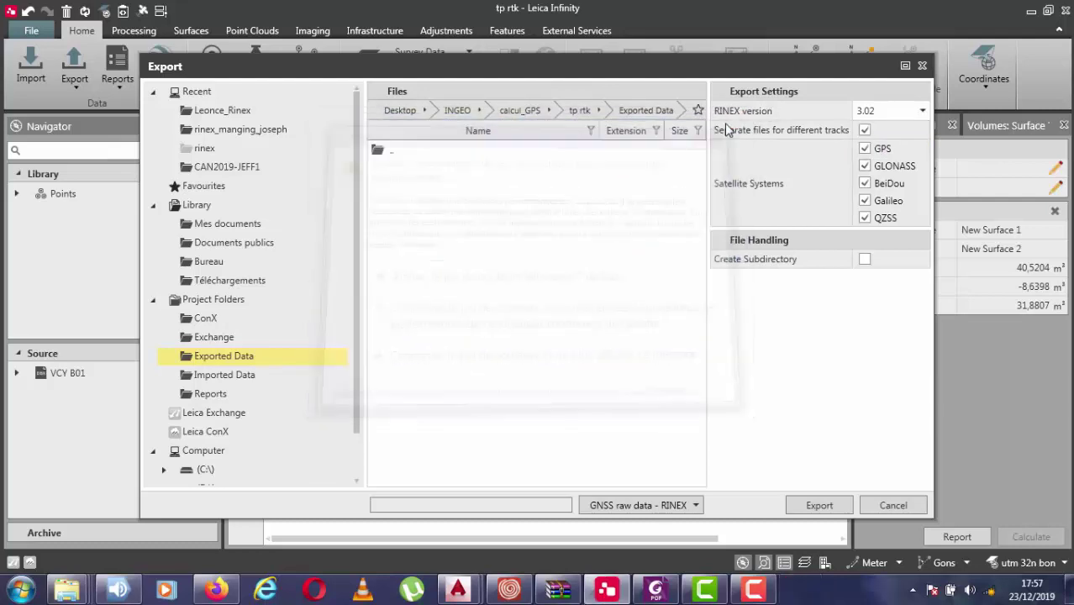
click(885, 118)
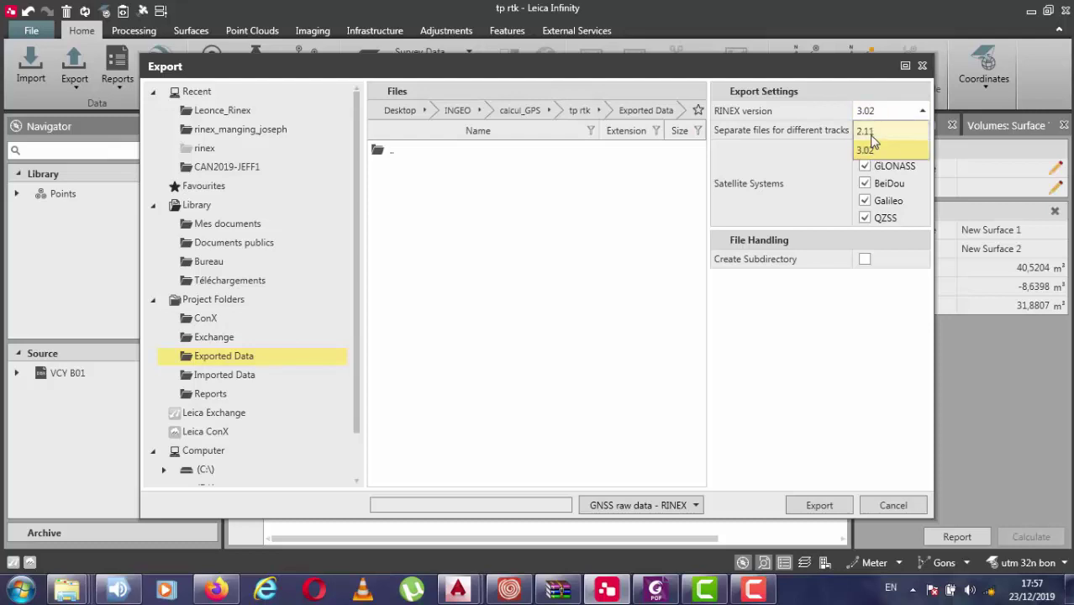
click(868, 150)
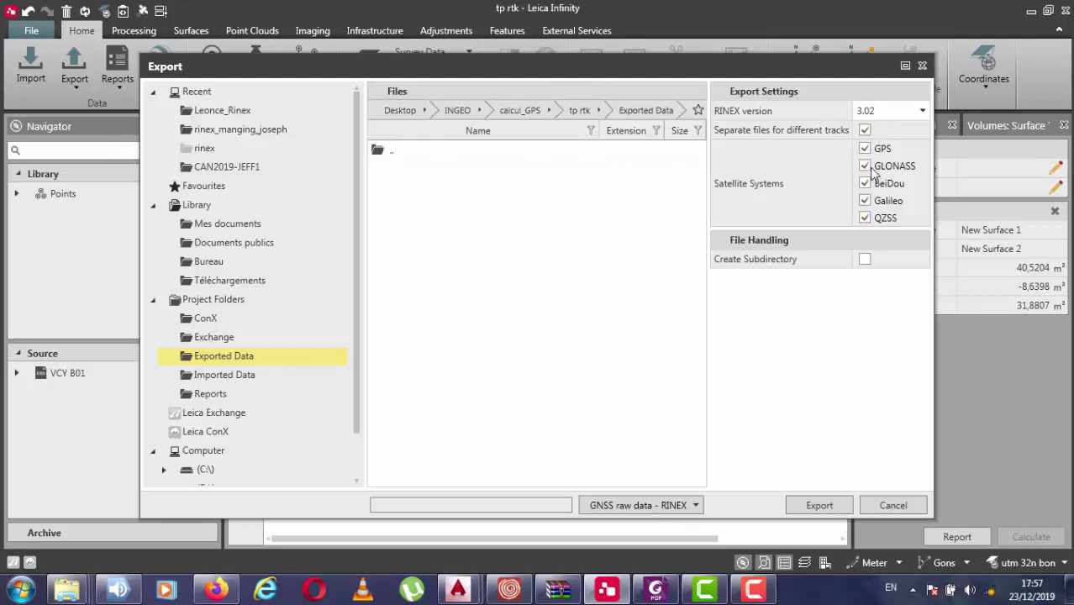
click(865, 260)
click(865, 260)
Export the RINEX data into the hms folder on the Desktop and expand Exported Files in the archive.
click(577, 110)
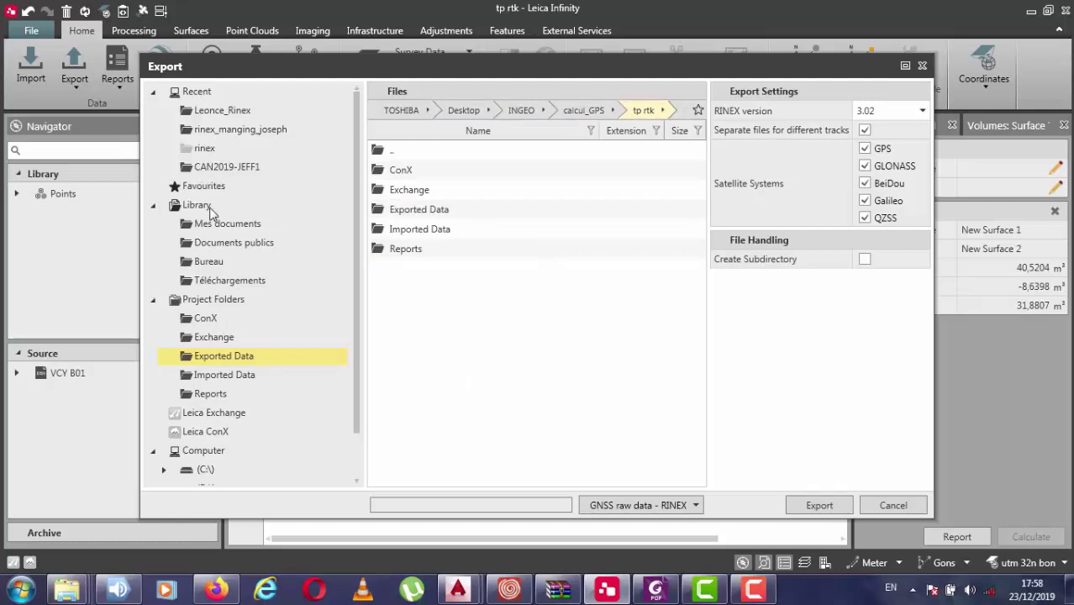
drag(357, 290, 367, 132)
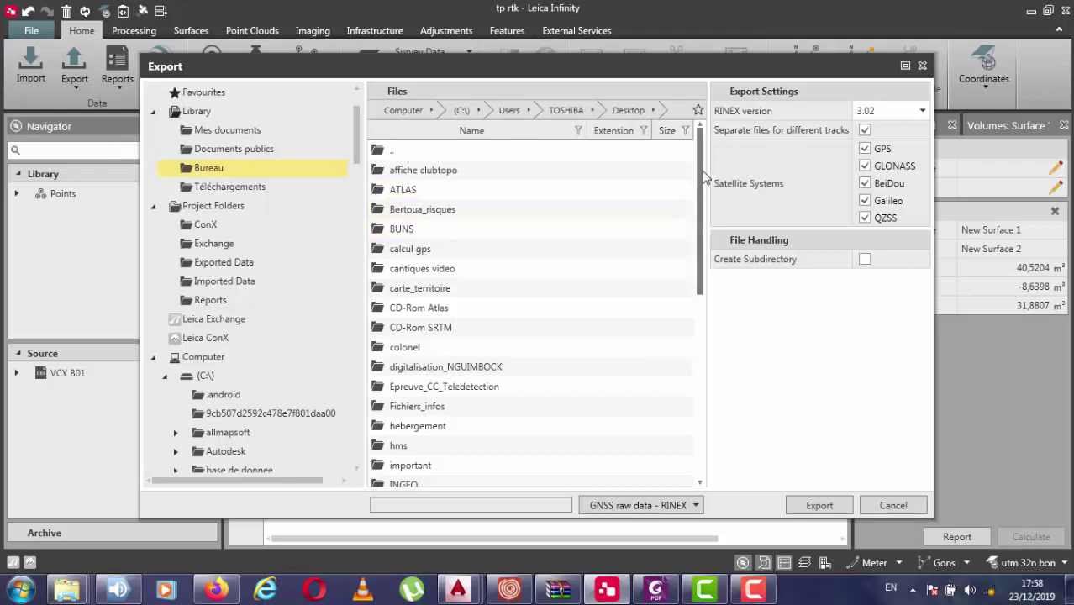
drag(703, 184, 620, 291)
double_click(468, 231)
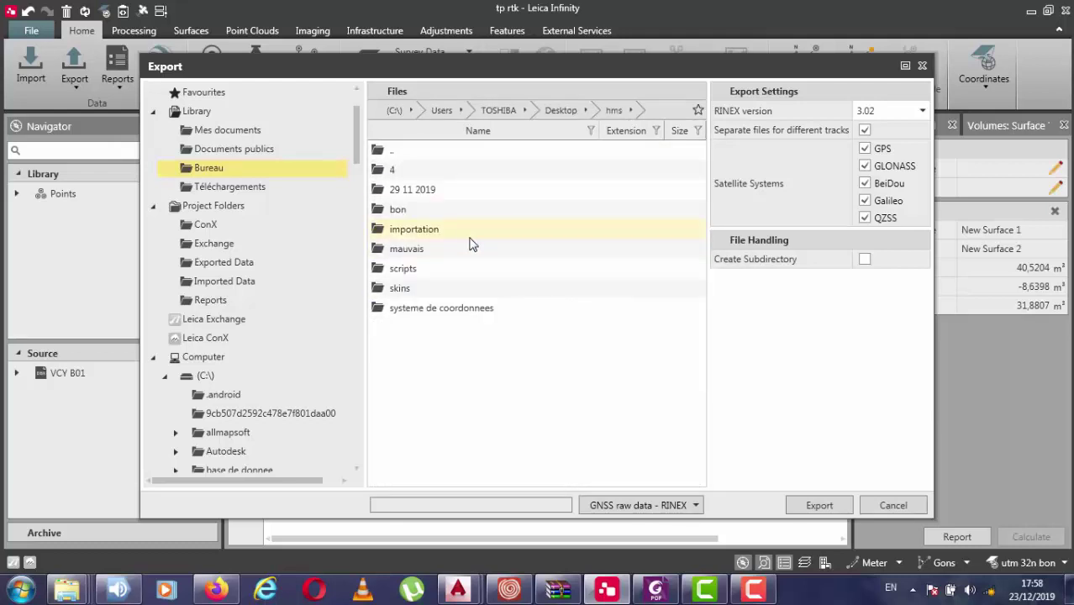
key(Return)
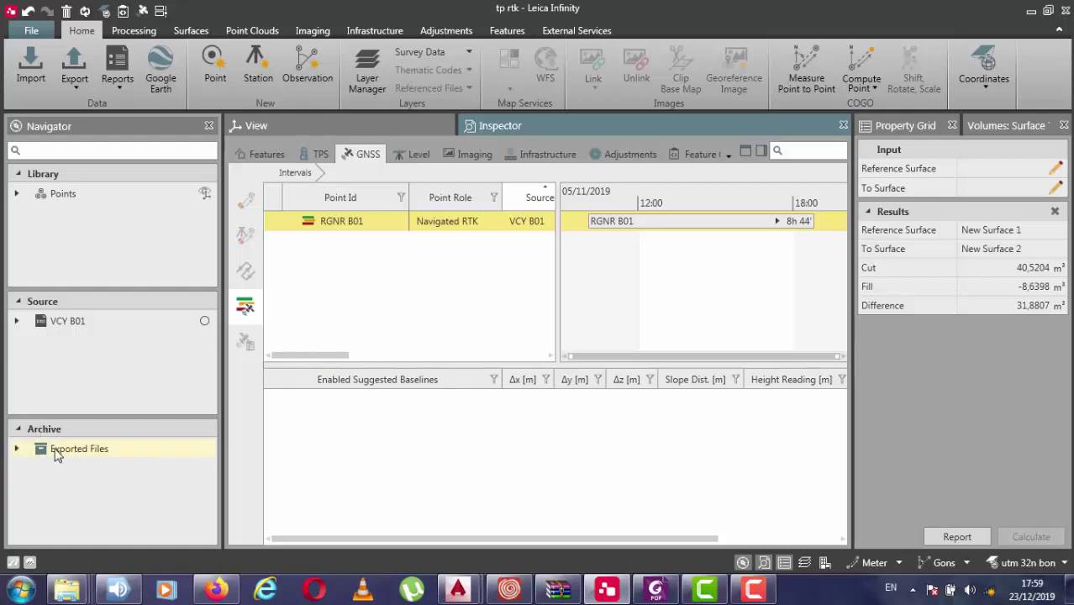
click(18, 452)
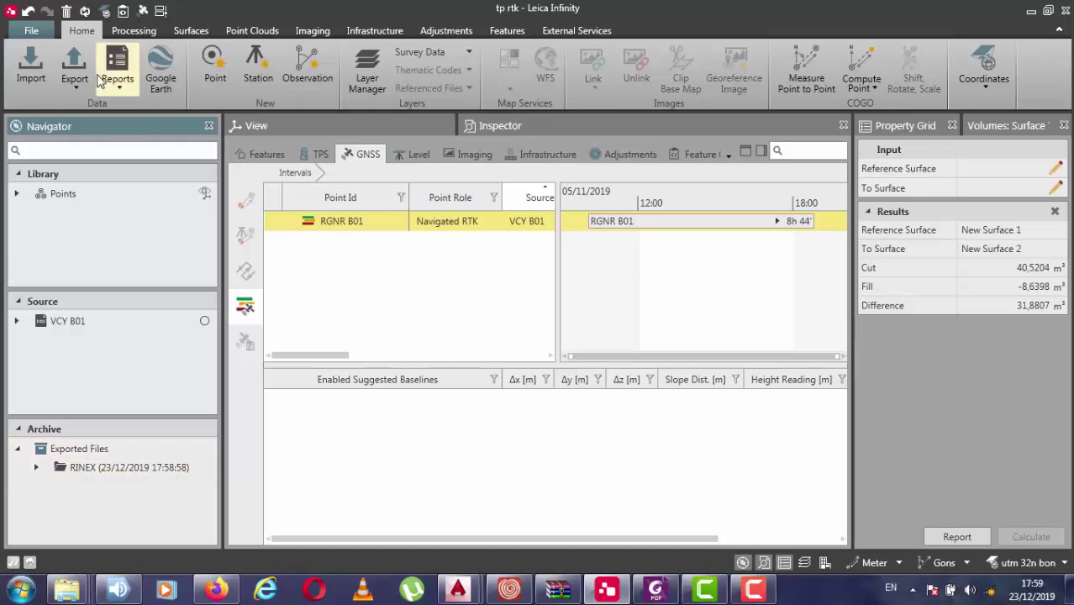
Import the RINEX files RGNR3090.19g, RGNR3090.19n and RGNR3090.19o from the hms folder on the Desktop.
click(30, 69)
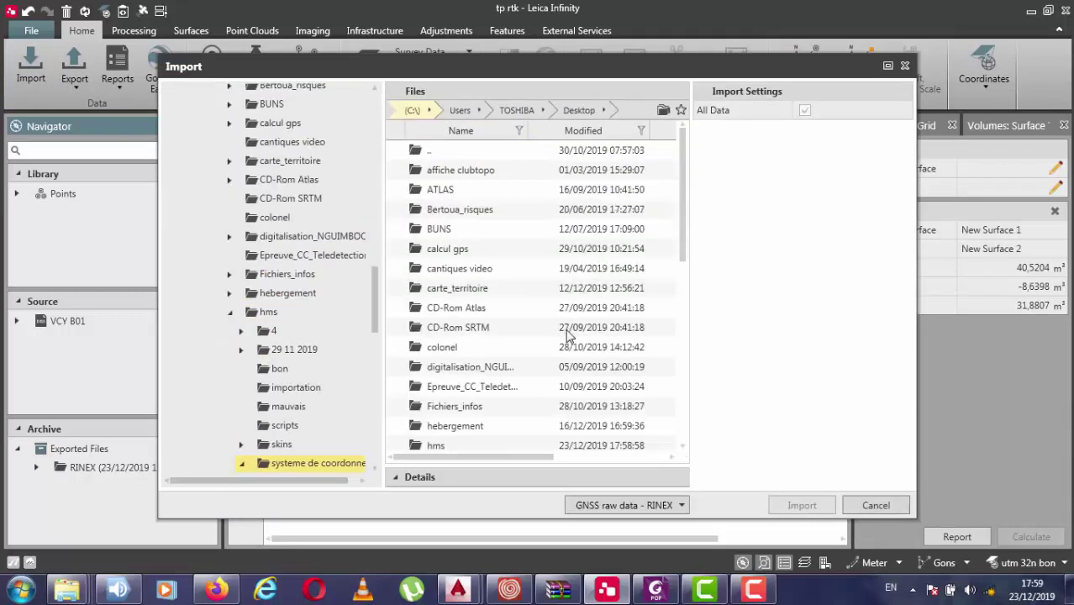
scroll(685, 206, down, 3)
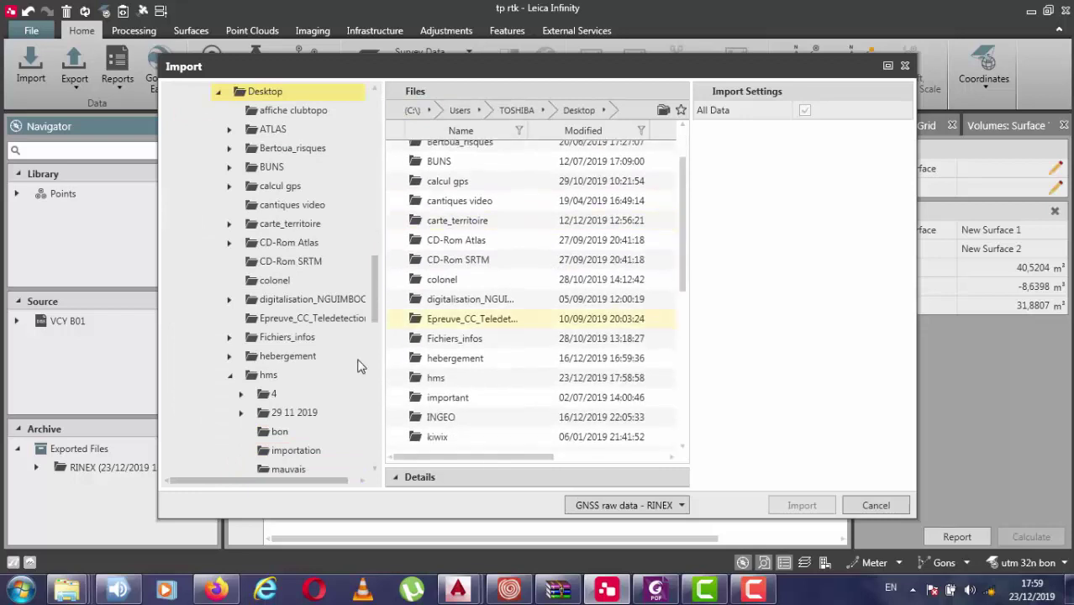
click(430, 380)
double_click(432, 380)
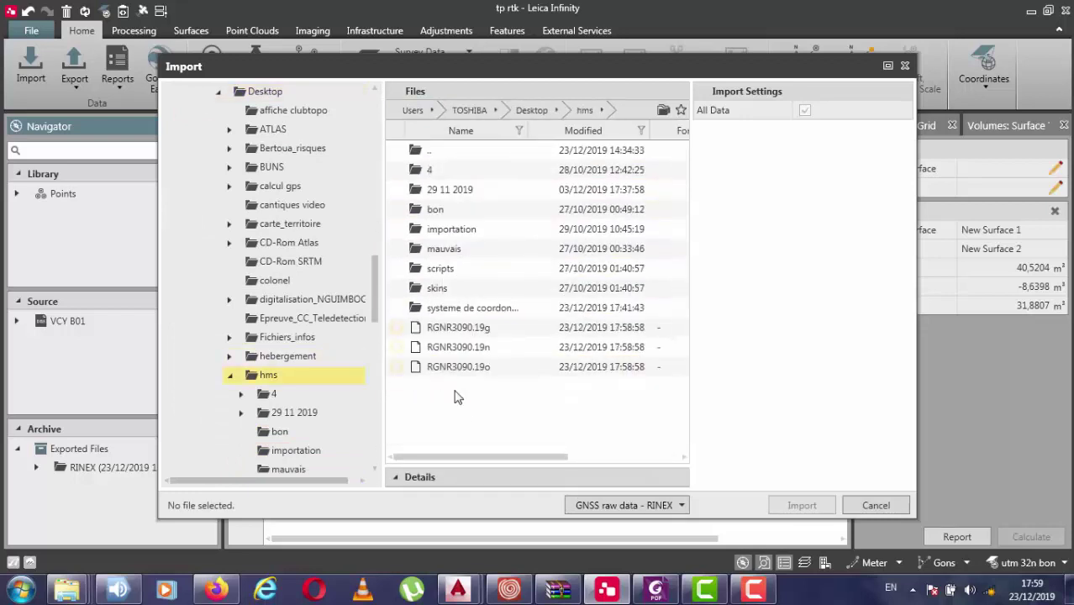
click(483, 332)
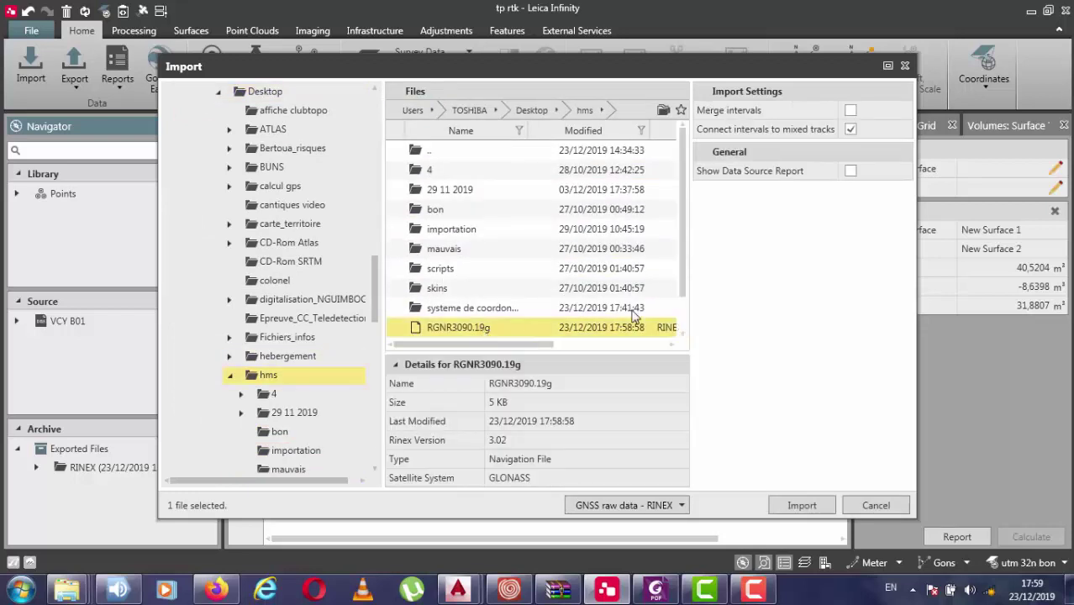
scroll(685, 268, down, 1)
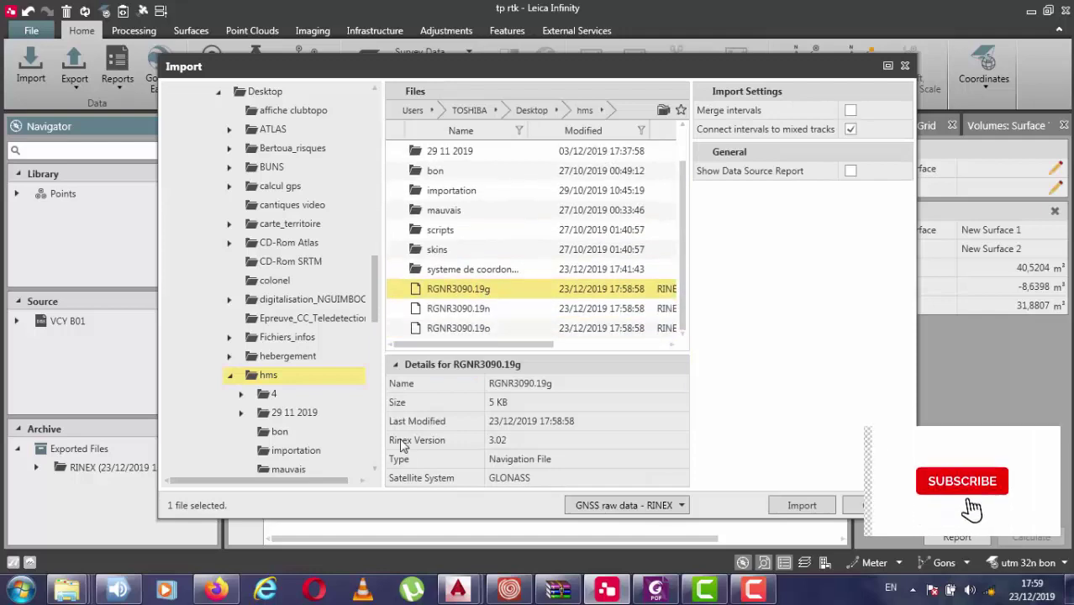
shift+click(459, 329)
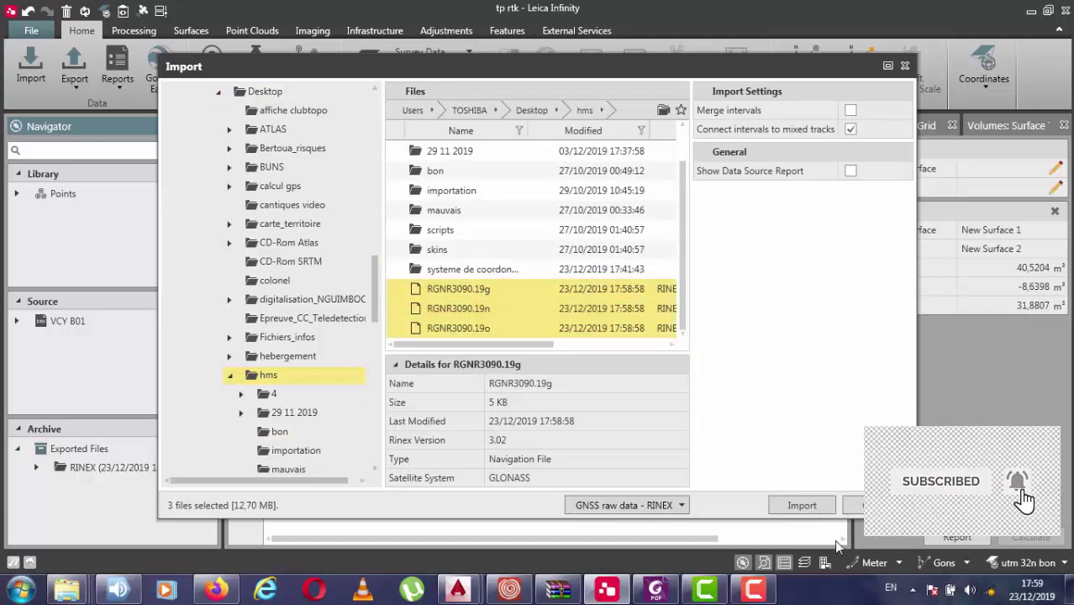
click(800, 505)
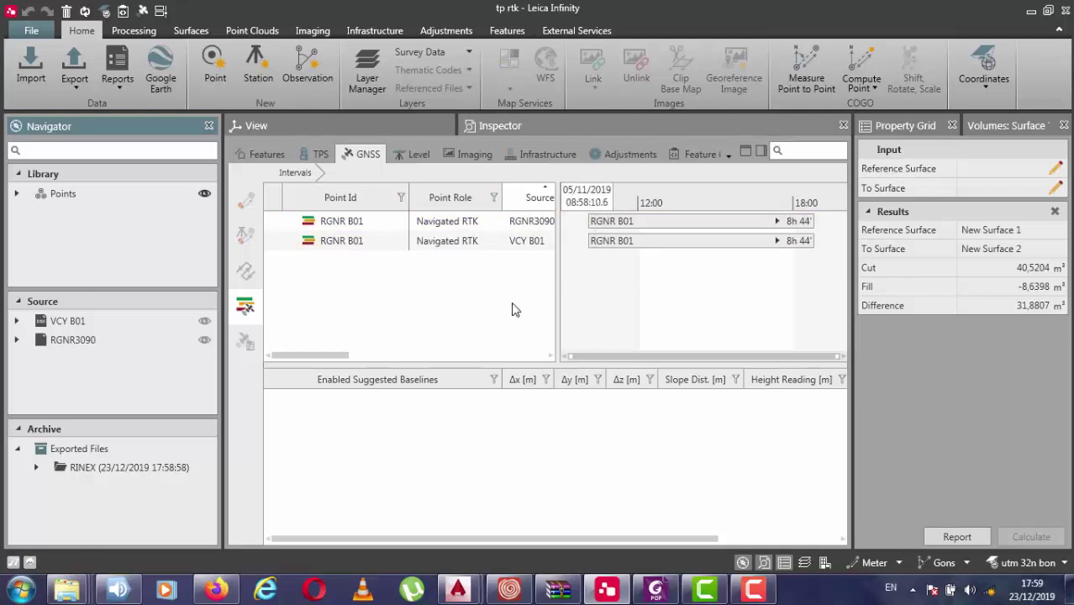
Examine the GNSS intervals list and expand the RGNR3090 source to view its contents.
click(672, 362)
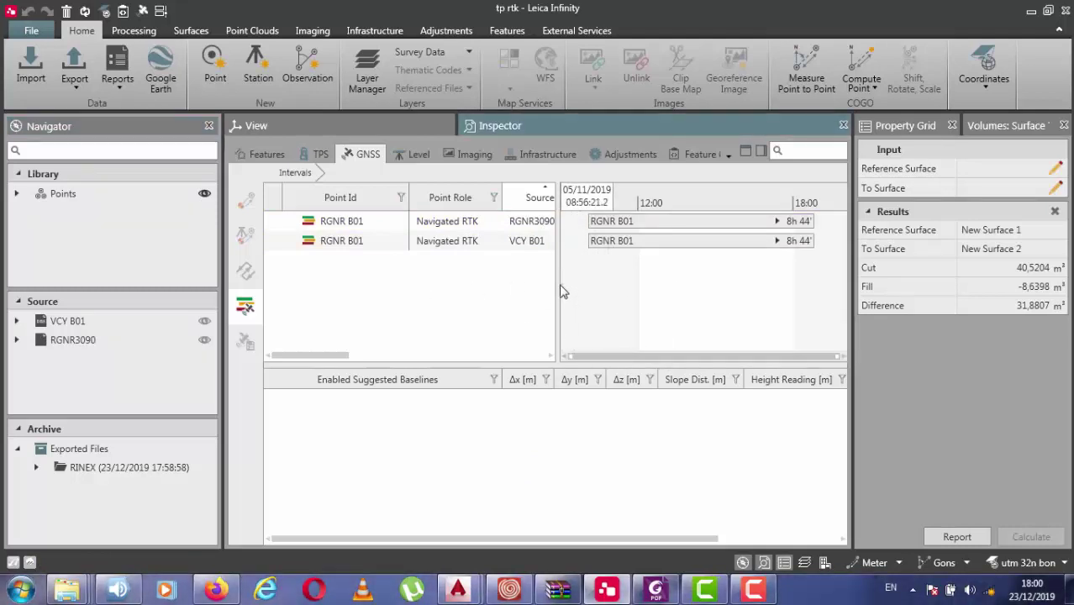
drag(301, 355, 269, 355)
click(16, 340)
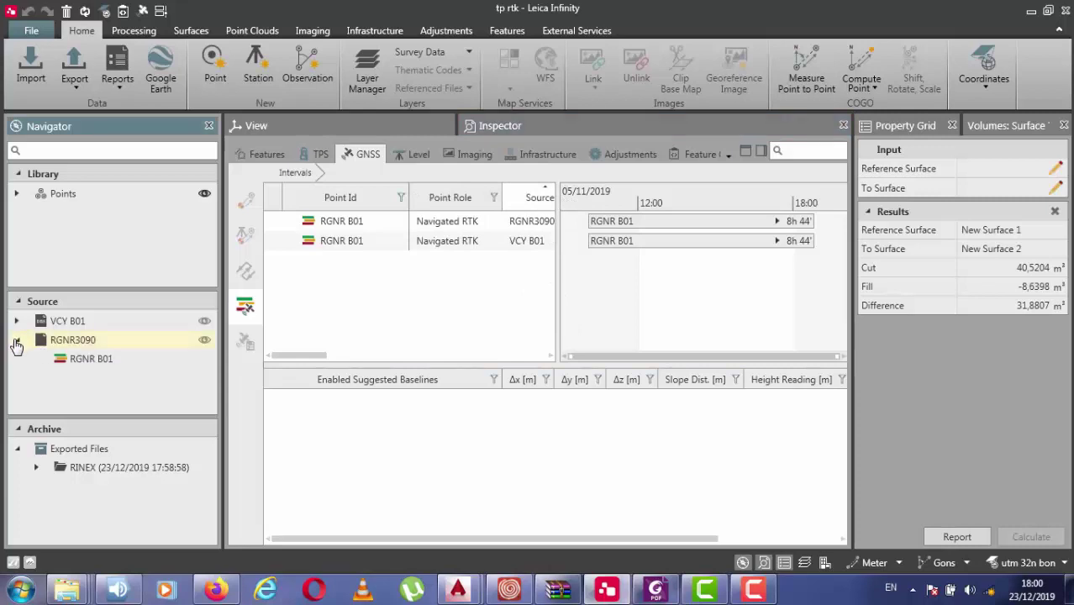